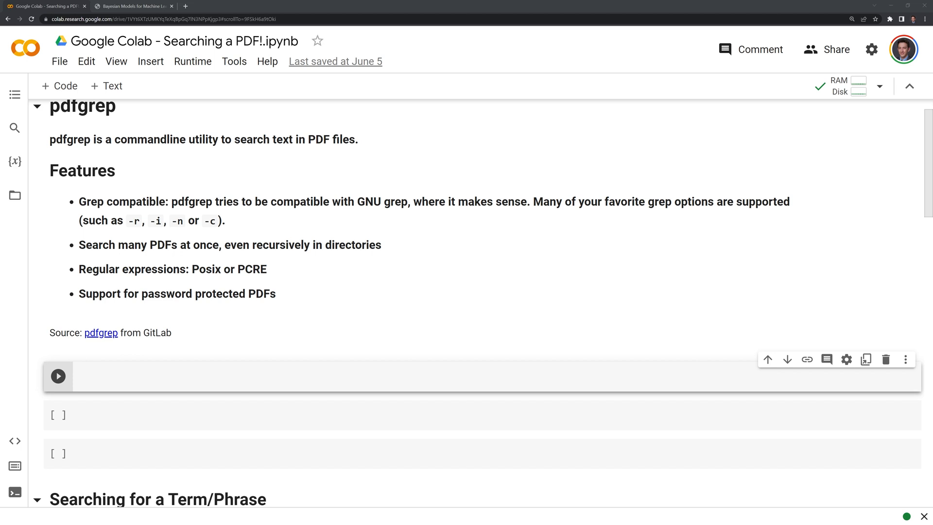
Update apt package lists, install pdfgrep and confirm it reports version 2.1.2.
left_click(292, 375)
type("!")
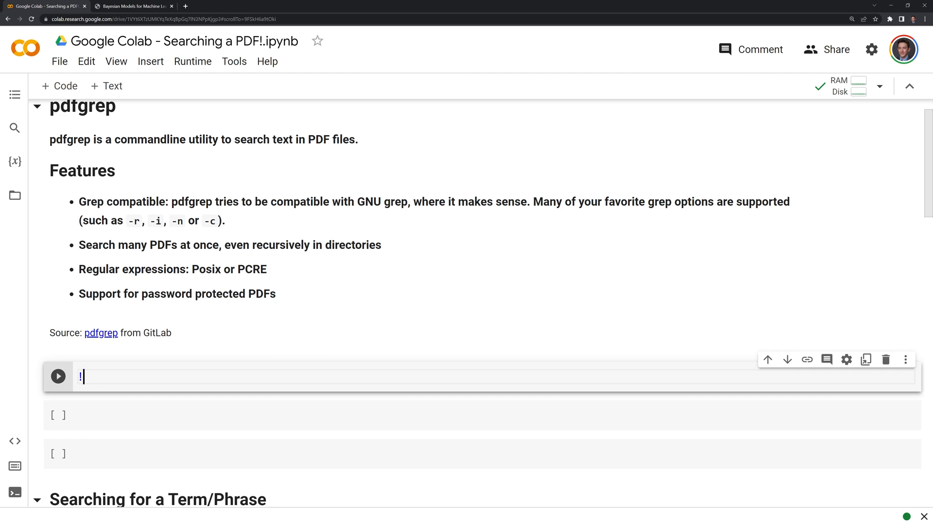
type("sudo apt-get update")
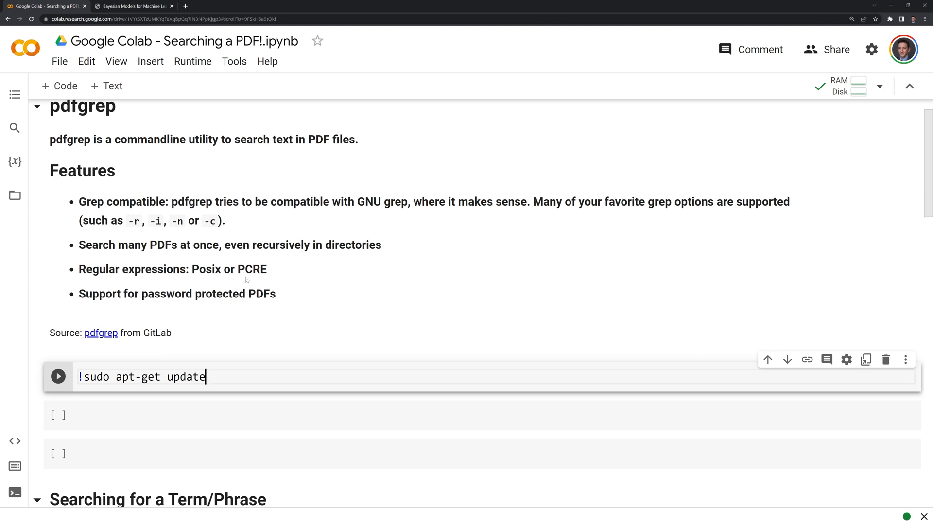
key("shift+Return")
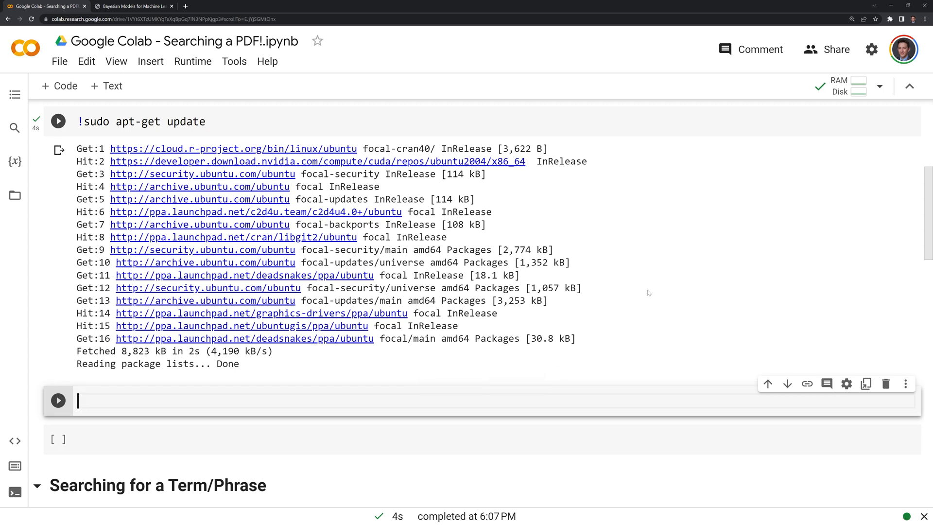
type("!")
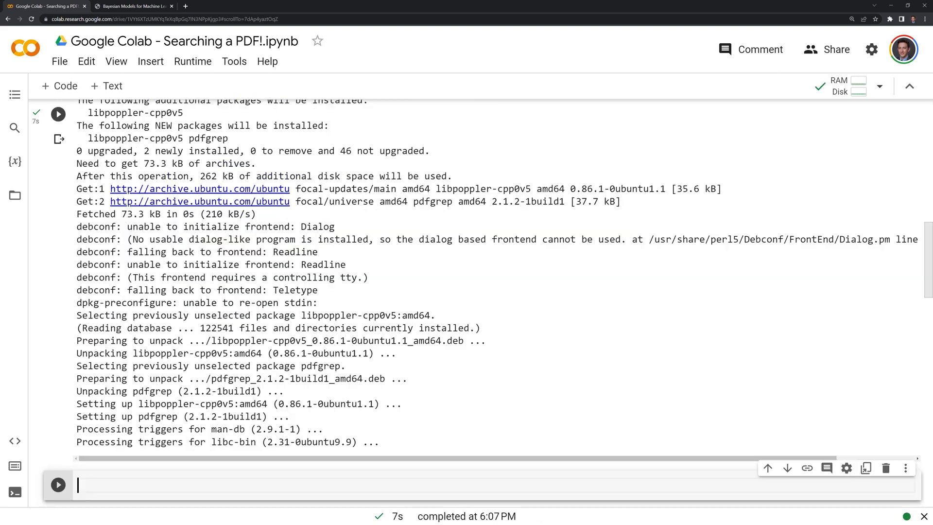
type("!")
type("pdfgrep")
type(" --v")
type("ersion")
key("shift+Return")
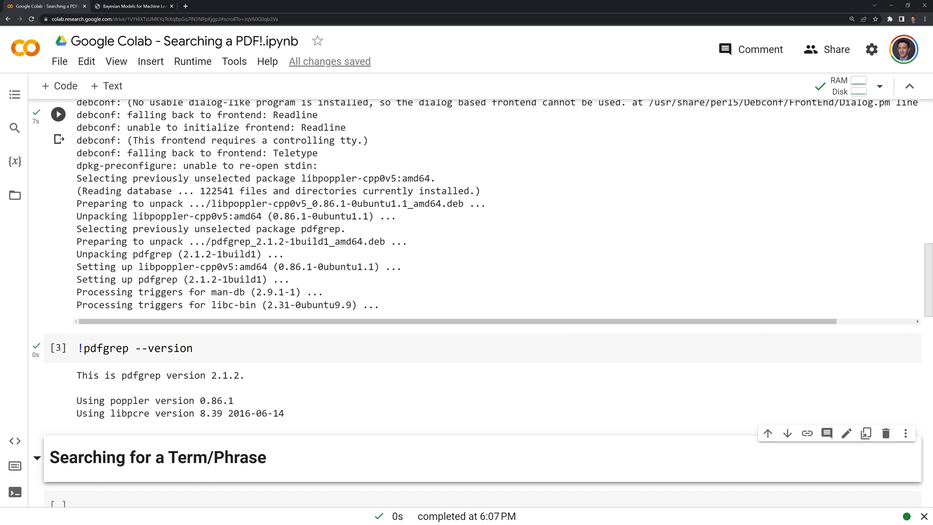
Show the notebook's files and enter !pdfgrep "conditional probability distribution" in the term-search cell.
left_click(15, 195)
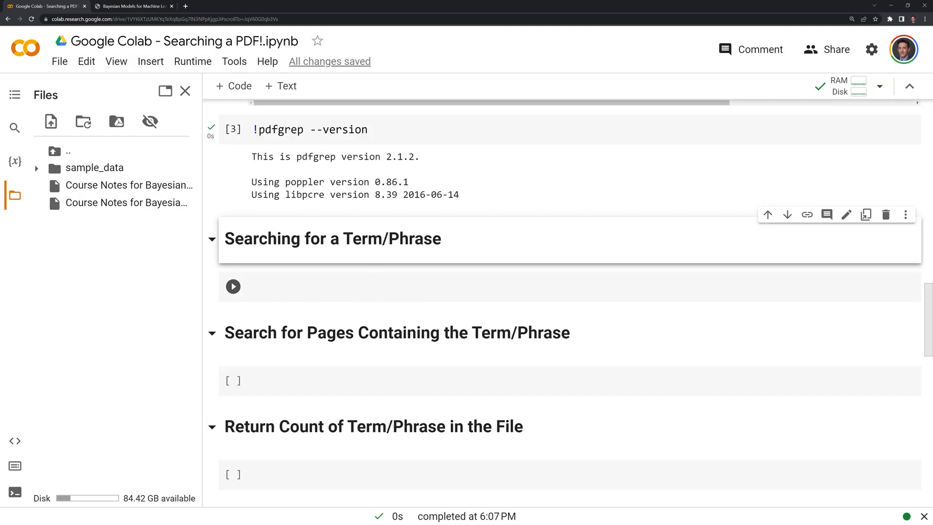
left_click(569, 286)
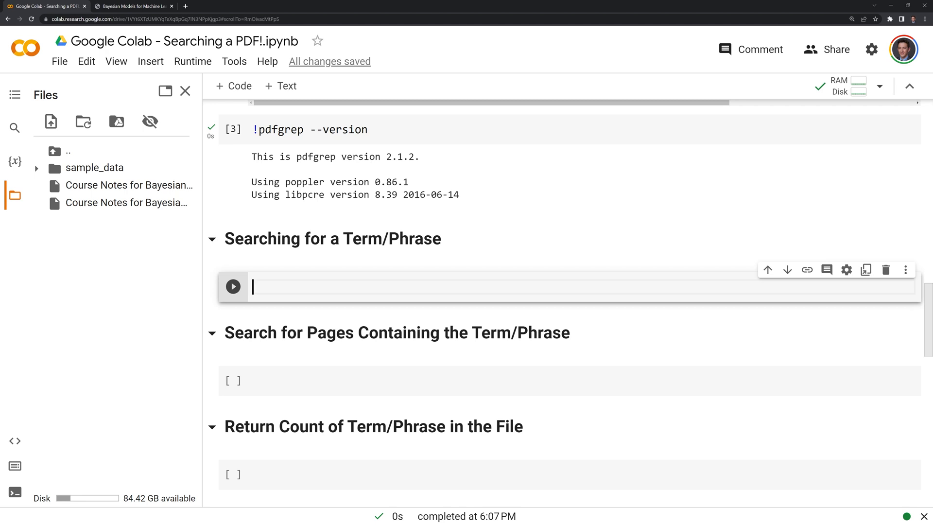
type("!")
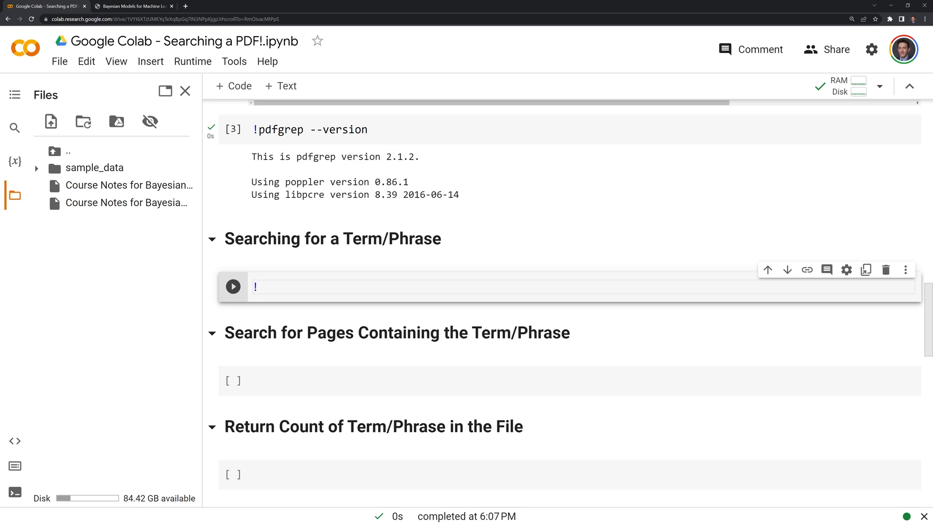
type("pd")
type("fgrep")
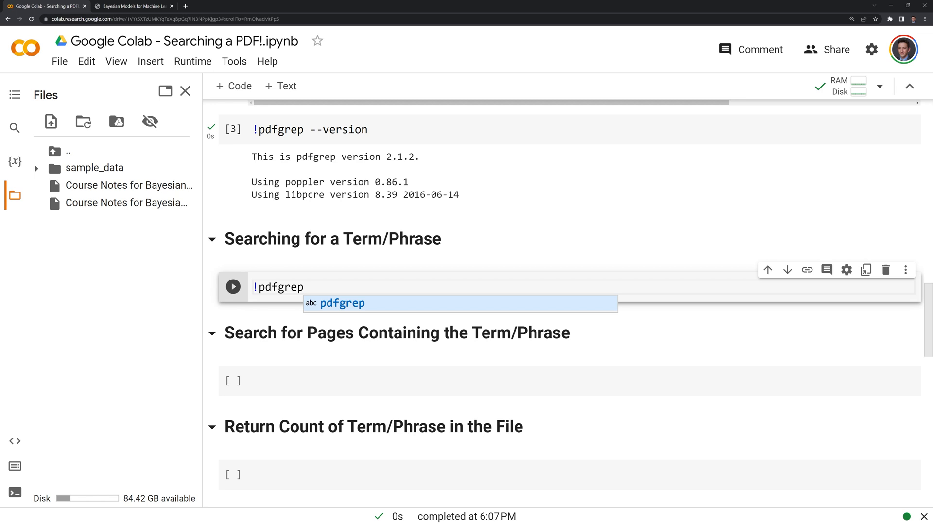
type(" \"")
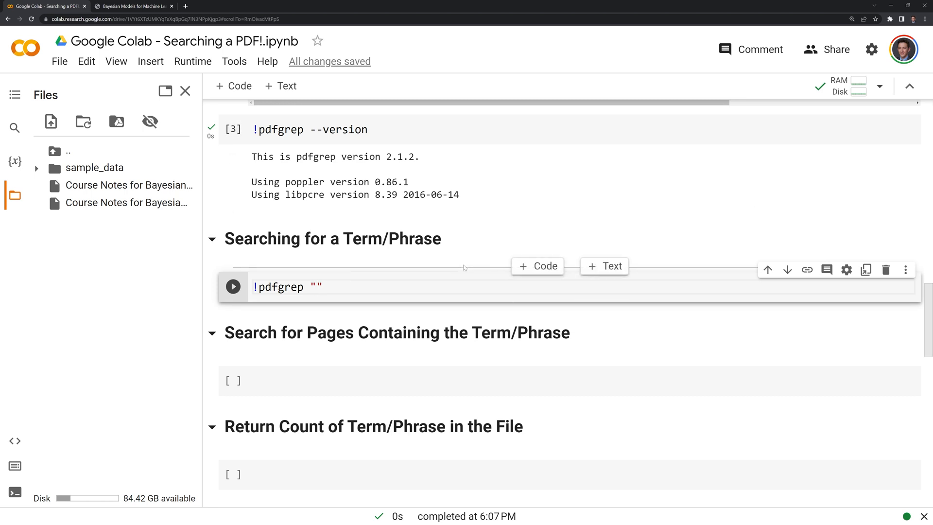
type("conditional probability distribution")
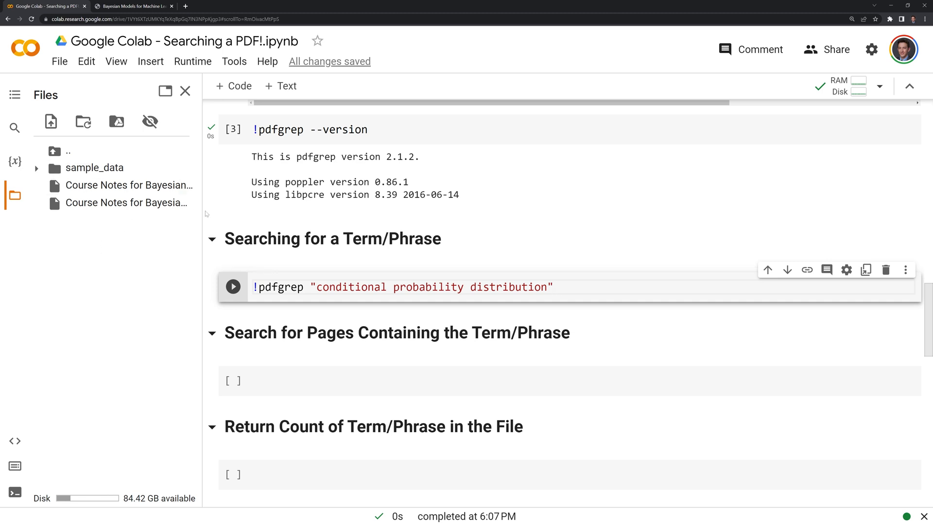
Copy the unsecured course-notes PDF's path from the Files panel.
right_click(116, 203)
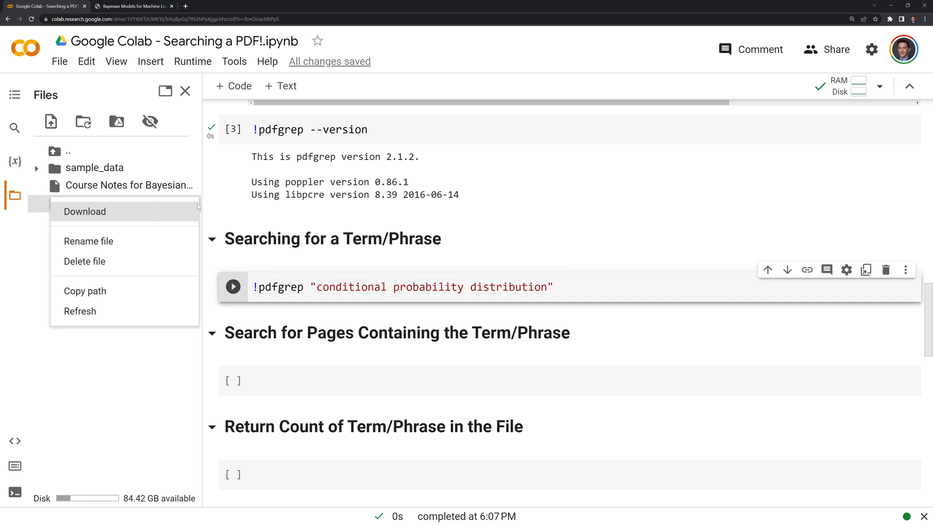
left_click(85, 291)
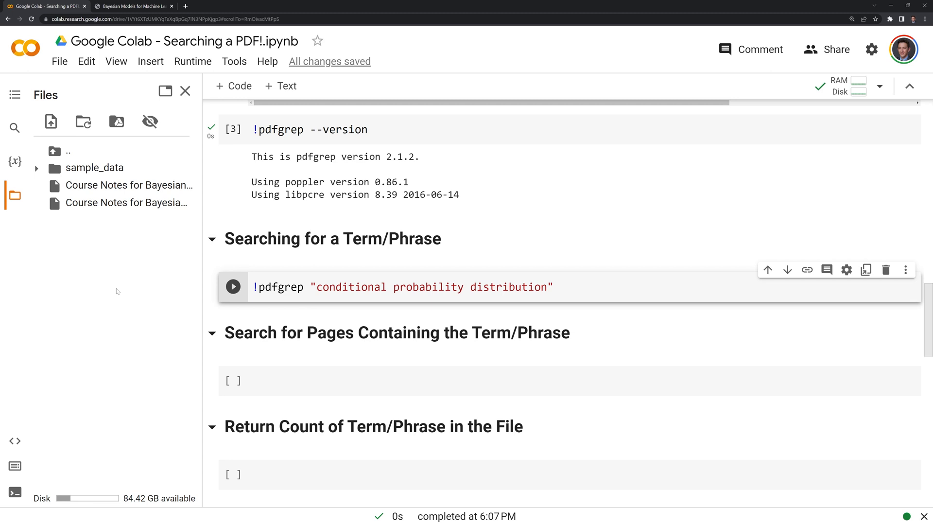
left_click_drag(201, 214, 486, 213)
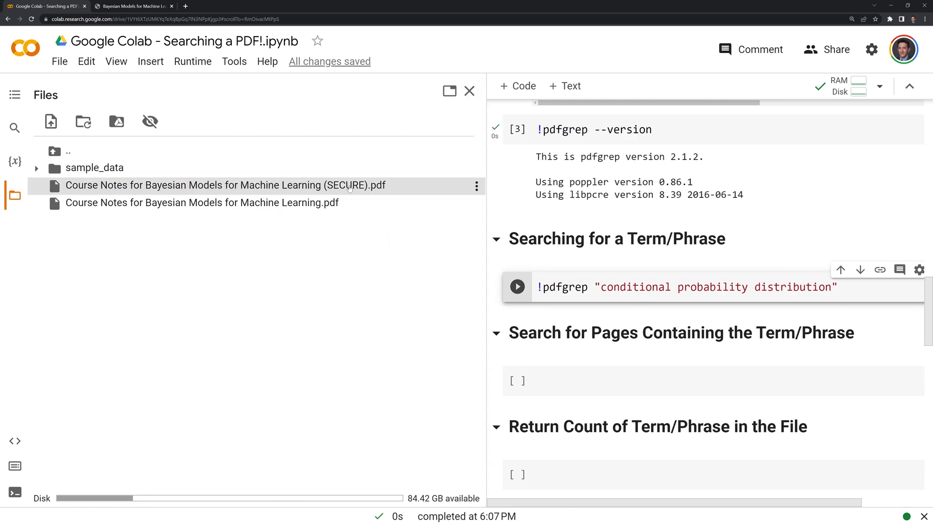
left_click(477, 203)
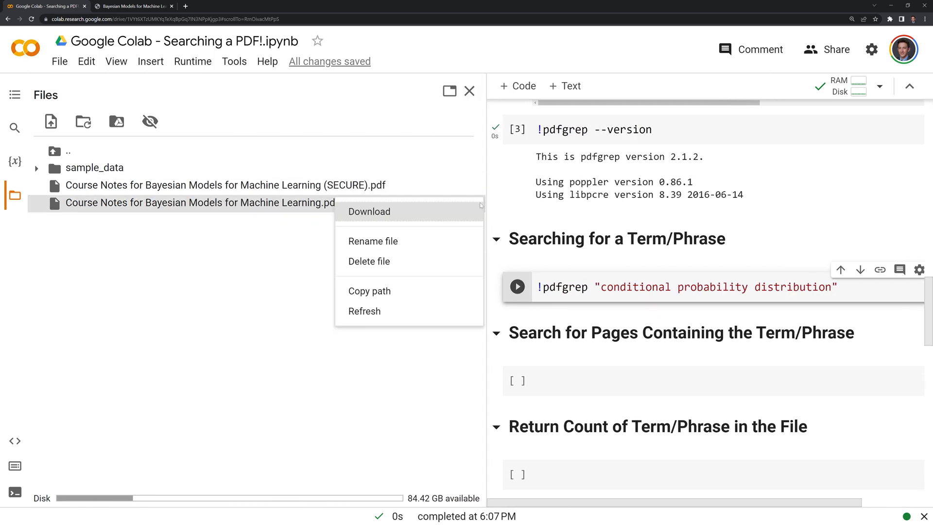
left_click(423, 290)
left_click_drag(487, 292, 183, 293)
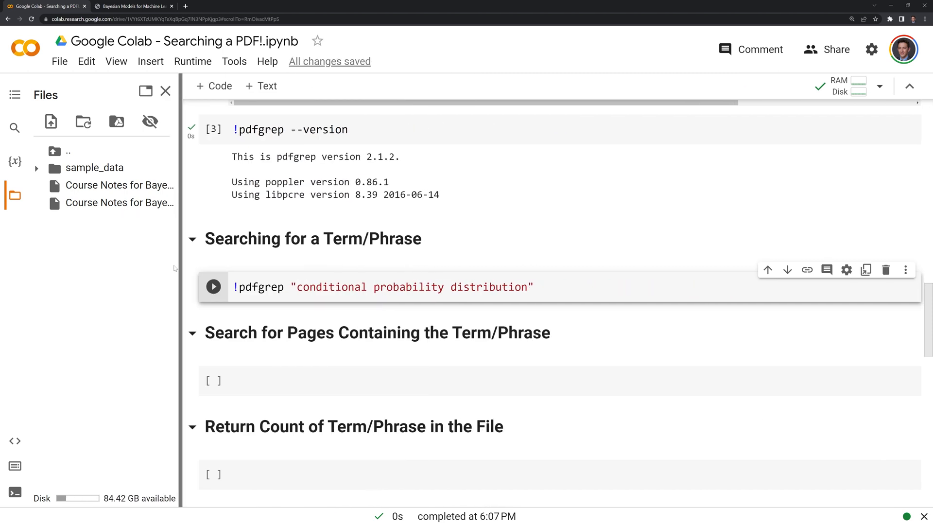
Paste the path in quotes after the phrase and run, returning the single P (A|B) match.
left_click(543, 286)
key("ctrl+v")
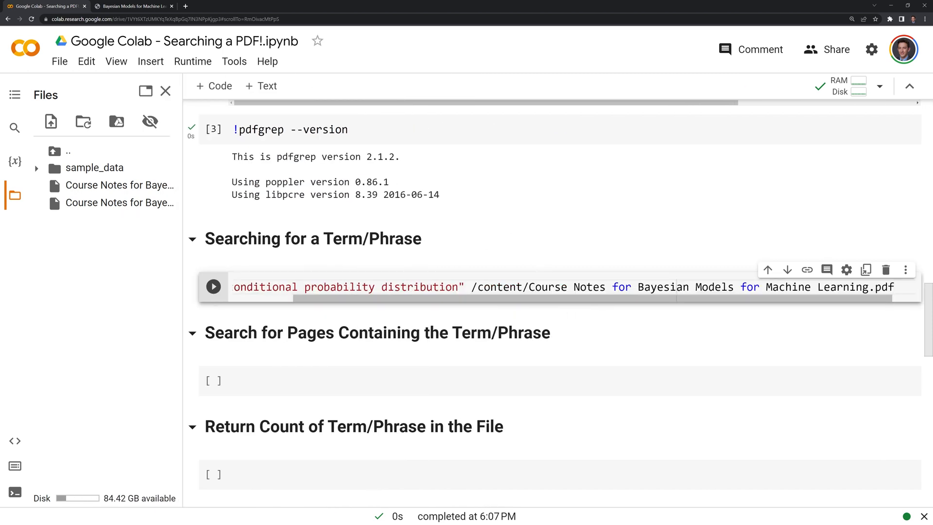
key("ctrl+z")
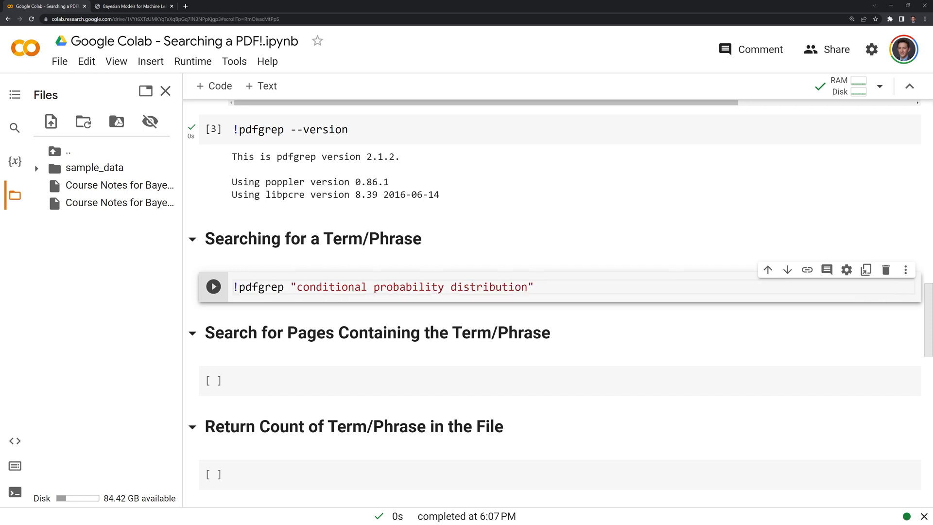
type("\"\"")
key("Left")
key("ctrl+v")
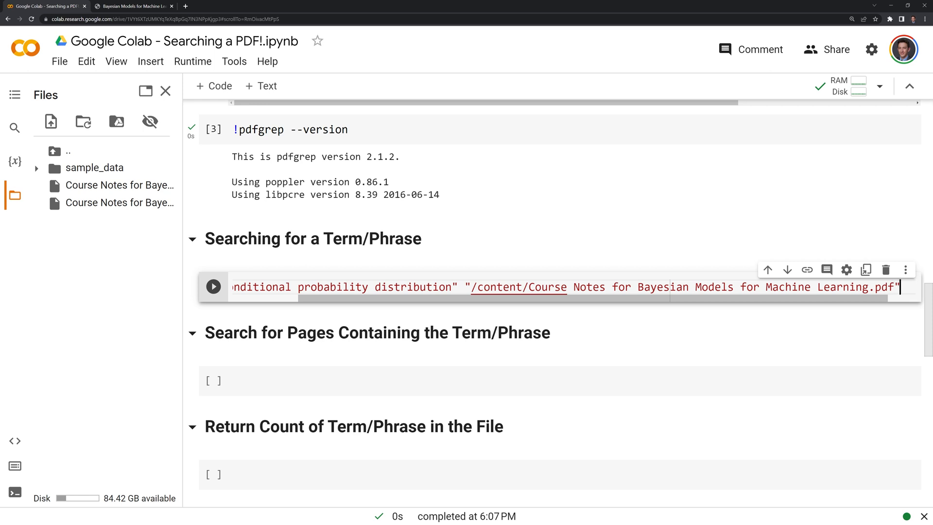
key("shift+Return")
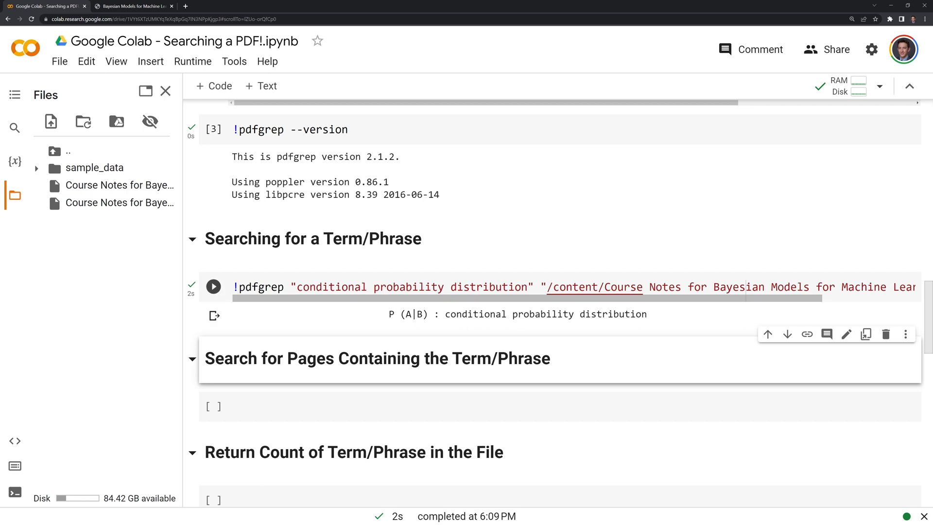
left_click_drag(446, 313, 495, 313)
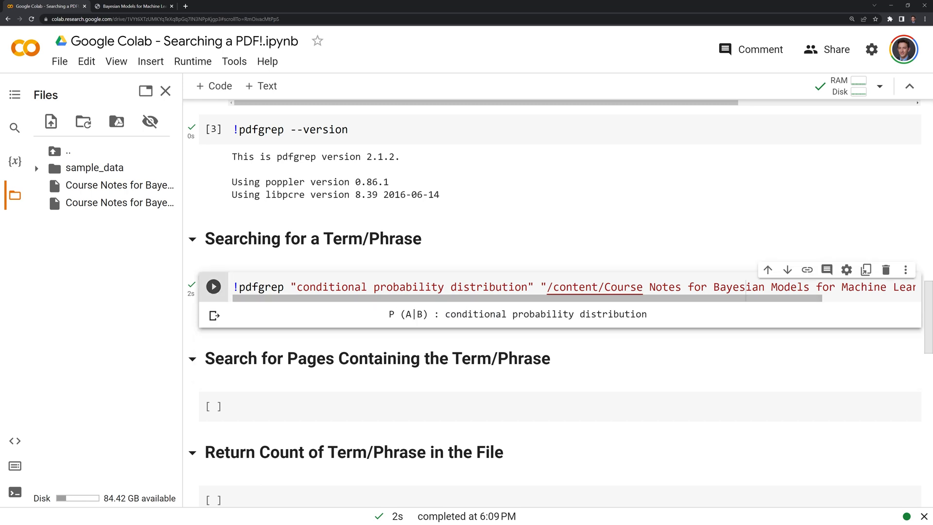
left_click_drag(389, 313, 608, 314)
left_click(528, 309)
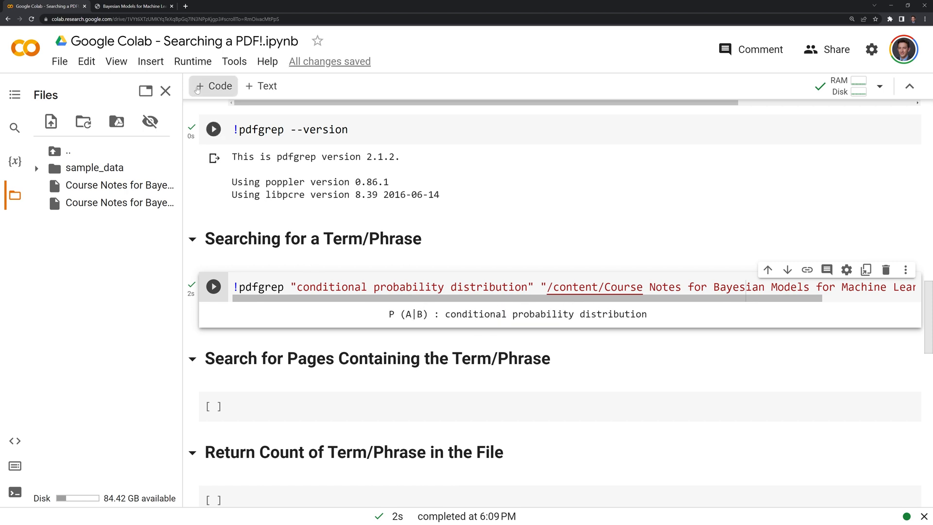
Find 'conditional probability distribution' in the PDF viewer, confirming its one occurrence on page 4.
left_click(131, 6)
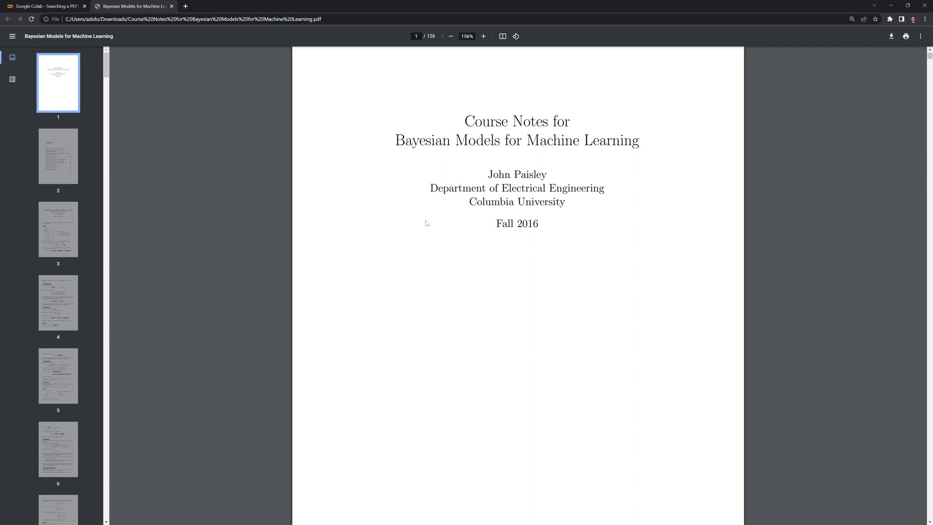
scroll(436, 284, "up", 1)
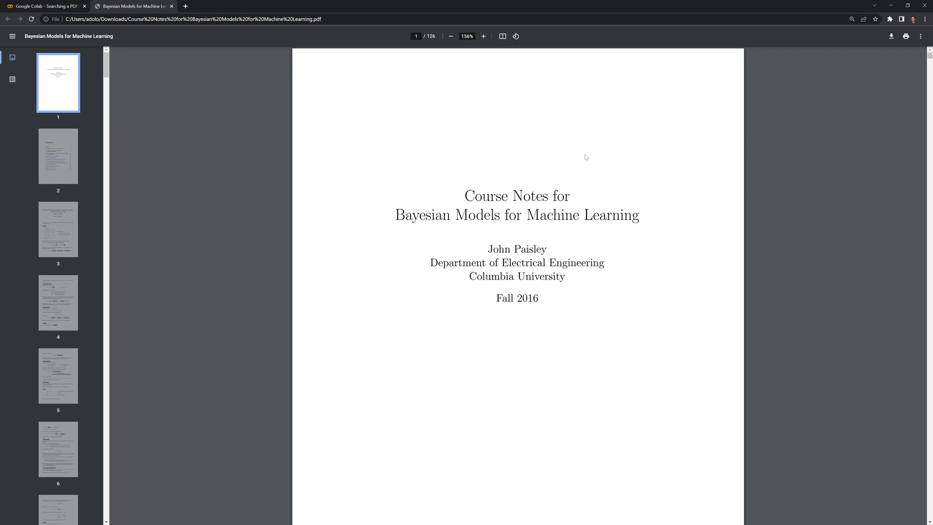
key("ctrl+f")
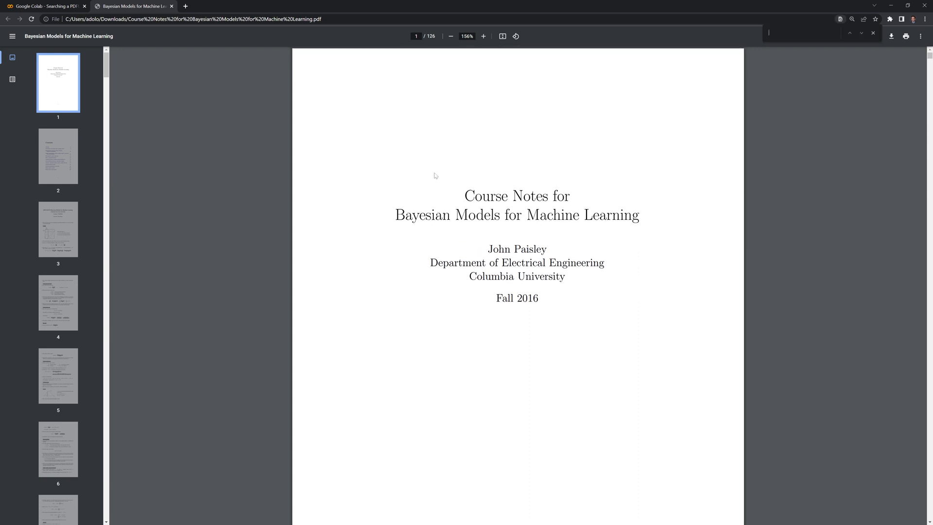
type("conditional probability distribution")
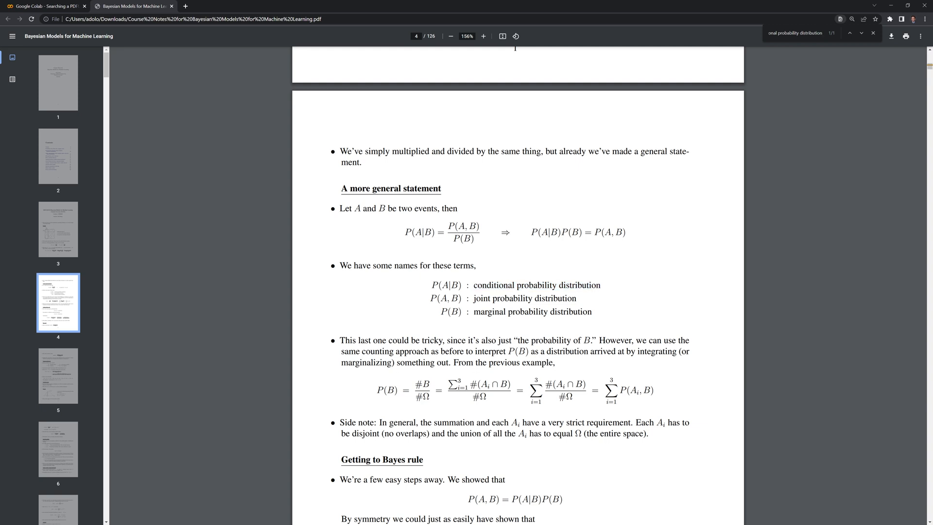
left_click_drag(601, 285, 473, 286)
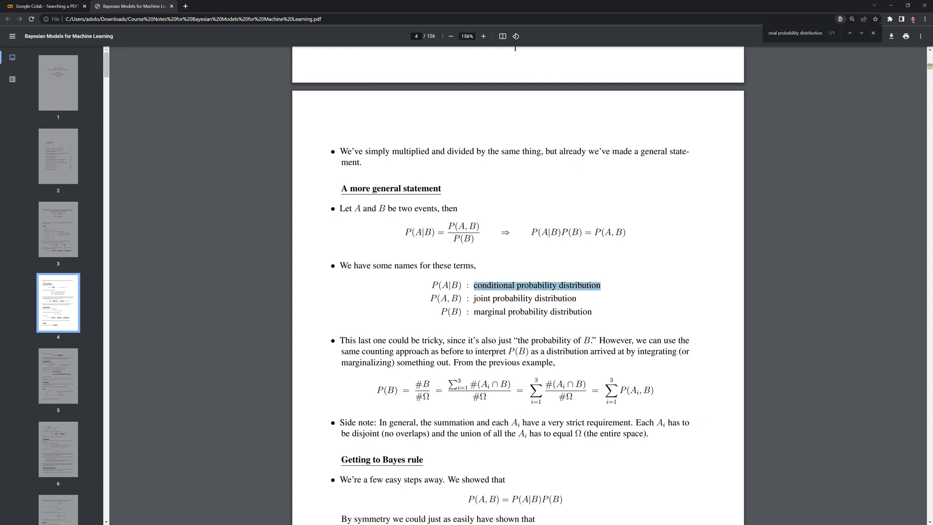
left_click(537, 321)
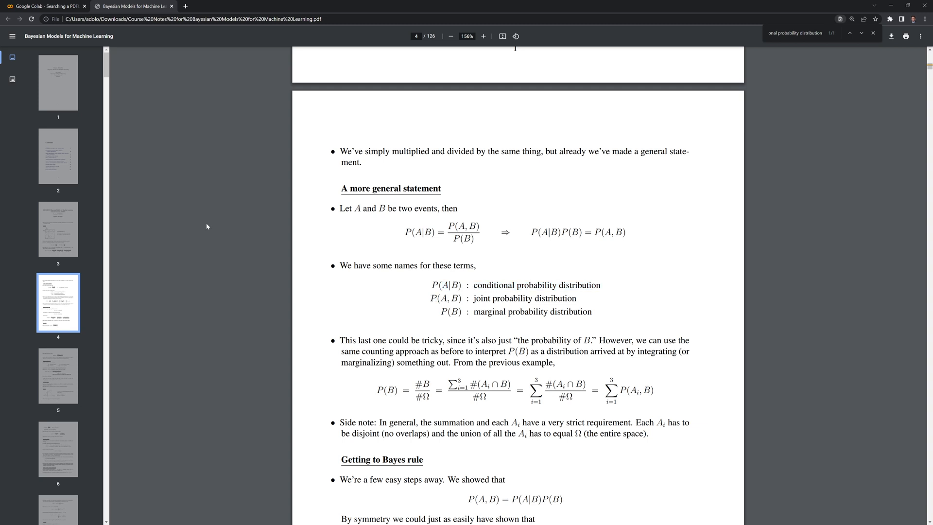
left_click(55, 6)
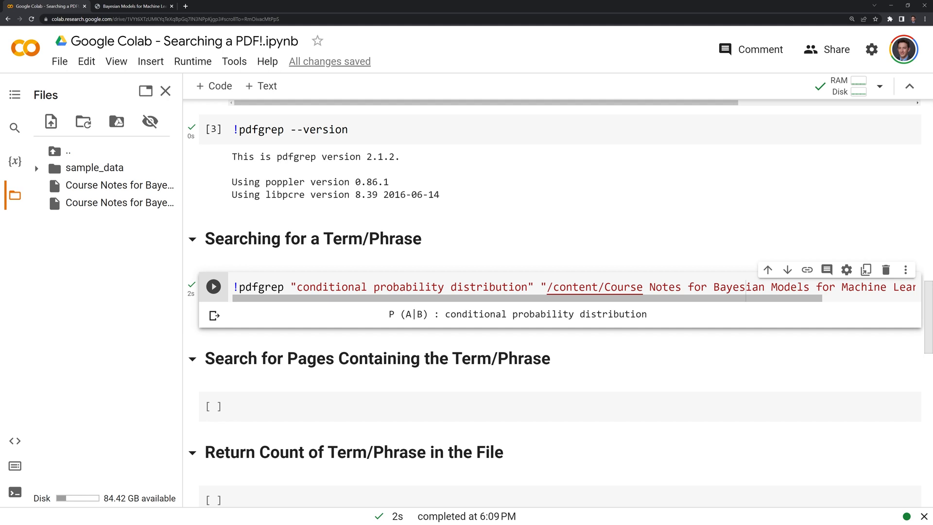
Begin a !pdfgrep -p command and copy the quoted phrase and PDF path from cell [4].
left_click_drag(390, 313, 494, 314)
left_click(431, 340)
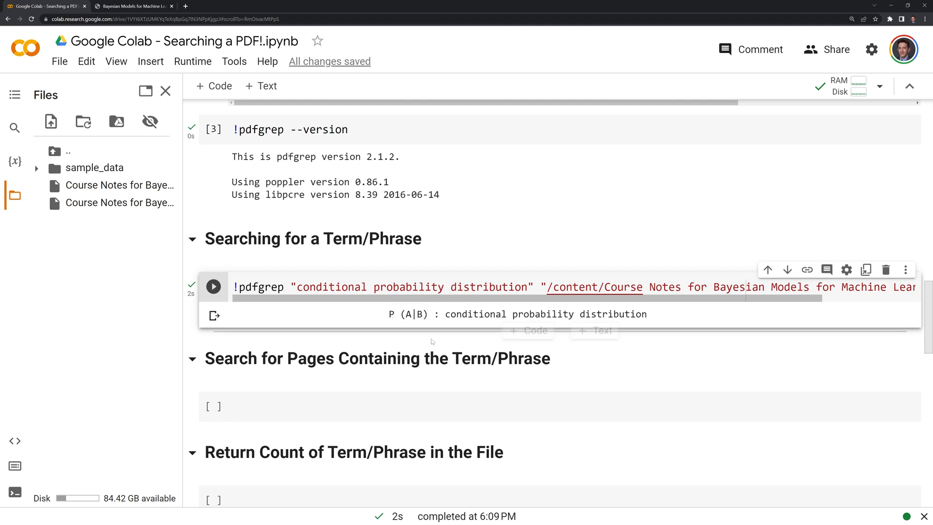
scroll(431, 340, "down", 3)
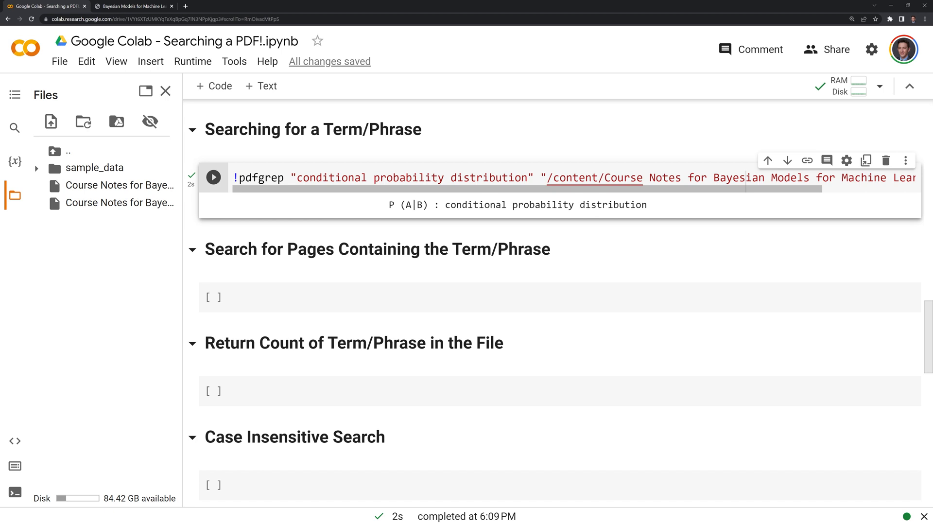
left_click(510, 297)
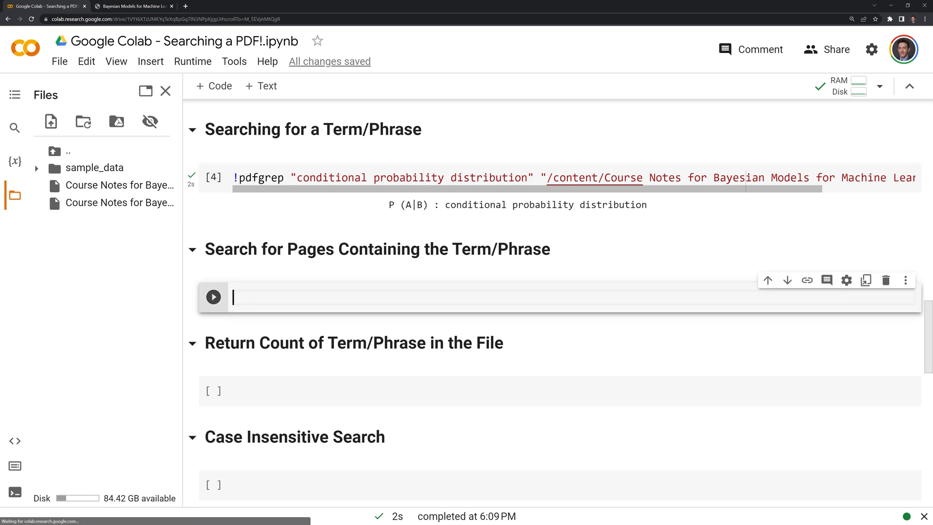
type("!pdfgrep ")
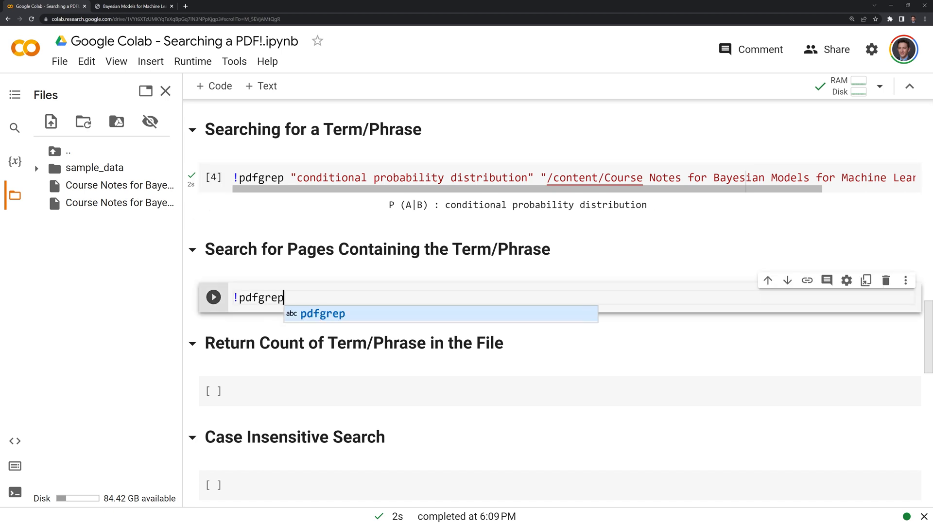
type("-")
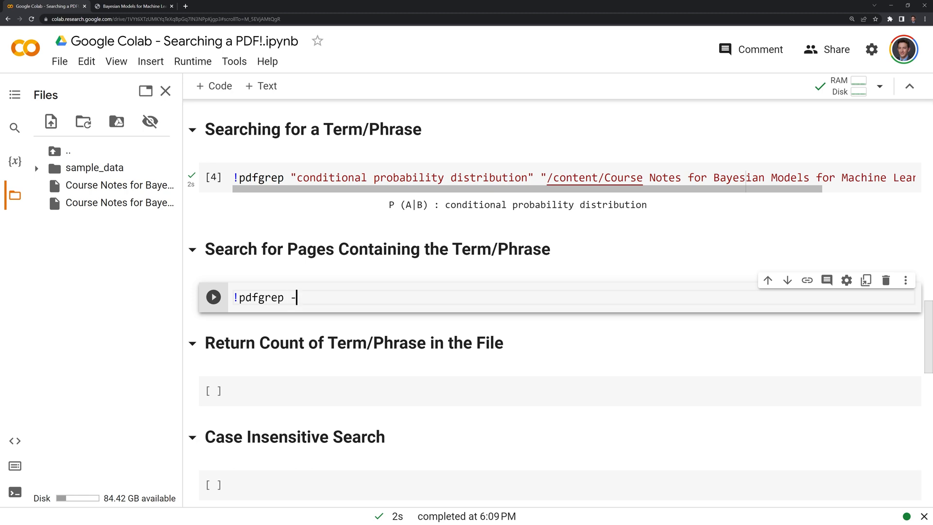
type("p")
left_click(295, 177)
left_click_drag(292, 177, 911, 177)
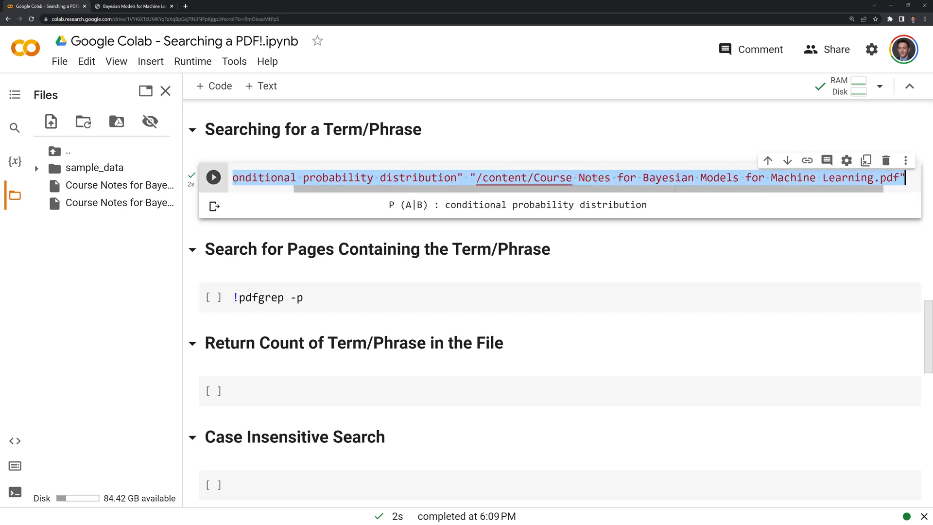
key("ctrl+c")
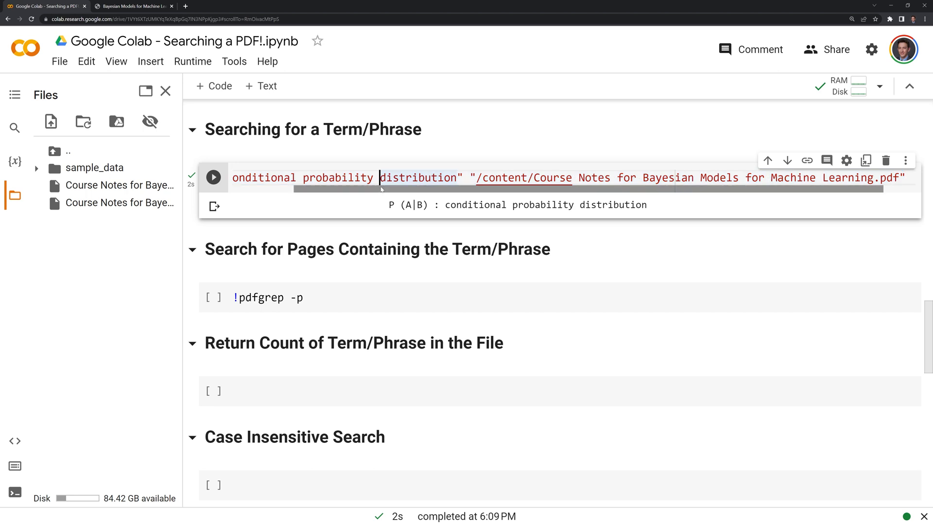
left_click(382, 177)
Paste them into the page-number search and run it, reporting 4:1 — one match on page 4.
left_click(314, 298)
key("ctrl+v")
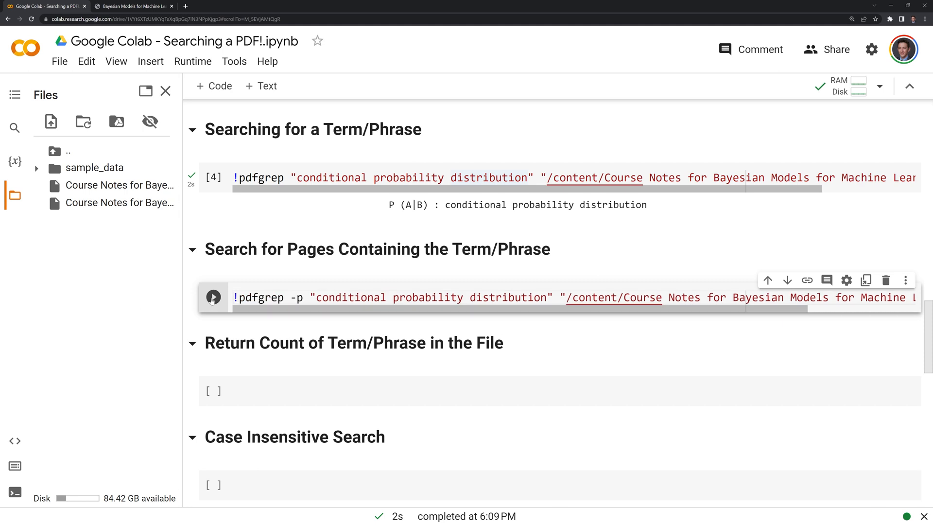
left_click(213, 298)
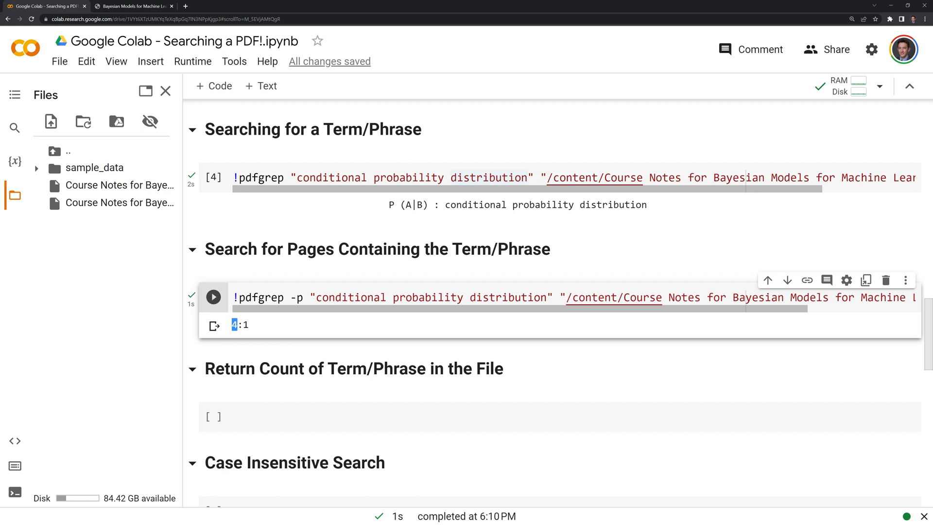
double_click(245, 325)
left_click(257, 333)
left_click(139, 6)
scroll(425, 197, "down", 3)
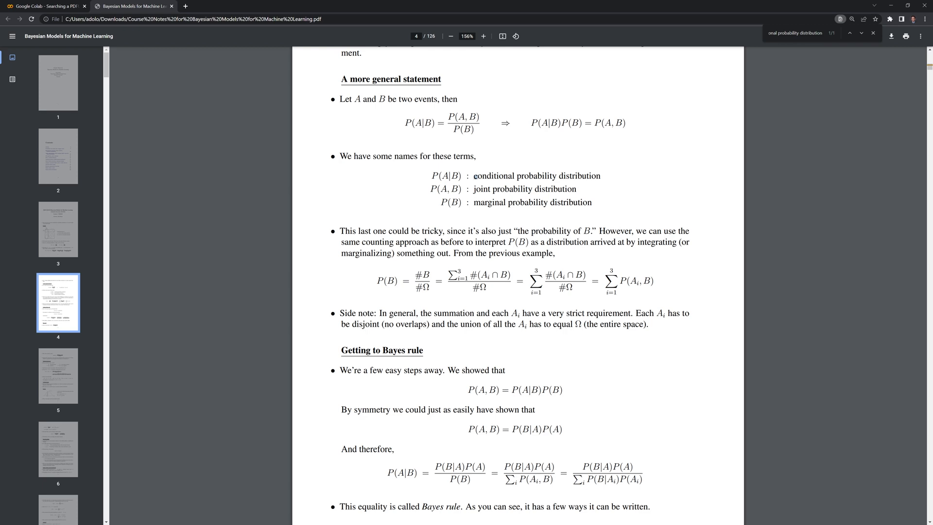
left_click_drag(474, 177, 599, 177)
left_click(634, 212)
left_click(44, 5)
left_click(437, 271)
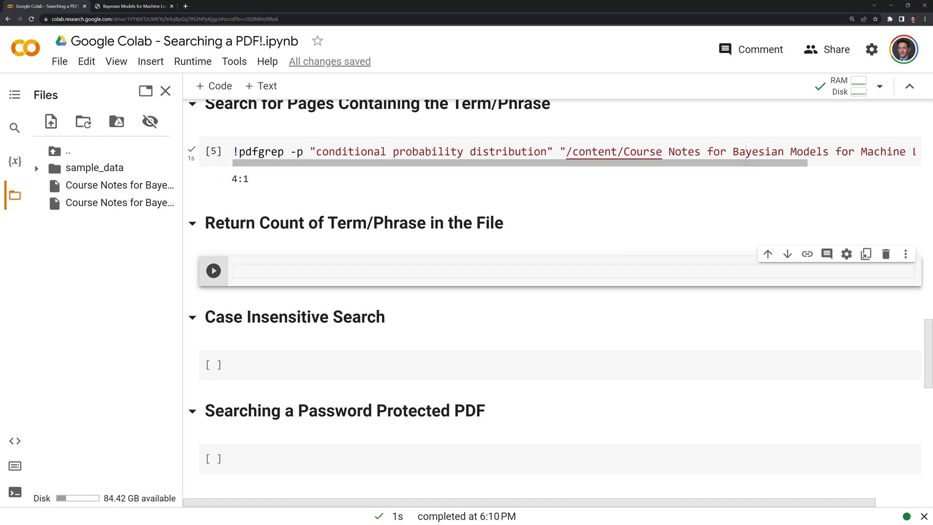
type("!pdf")
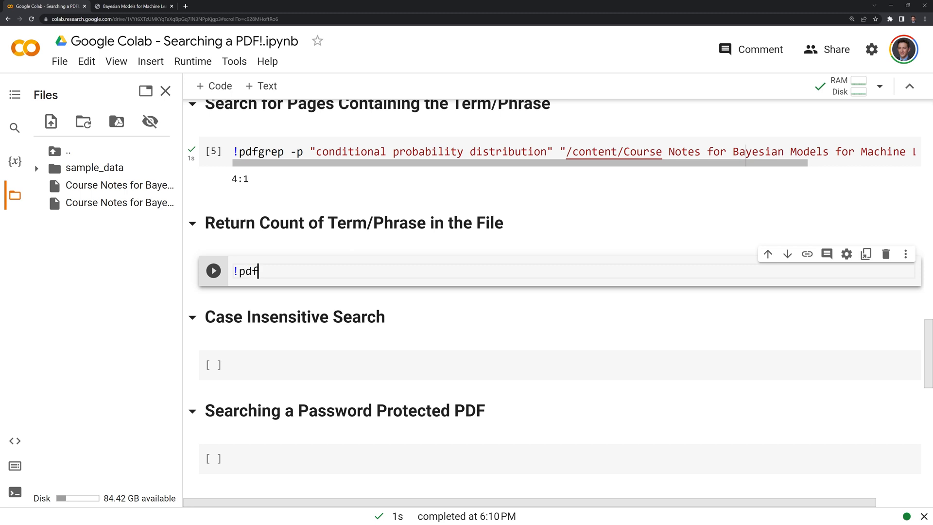
type("grep ")
type("-c")
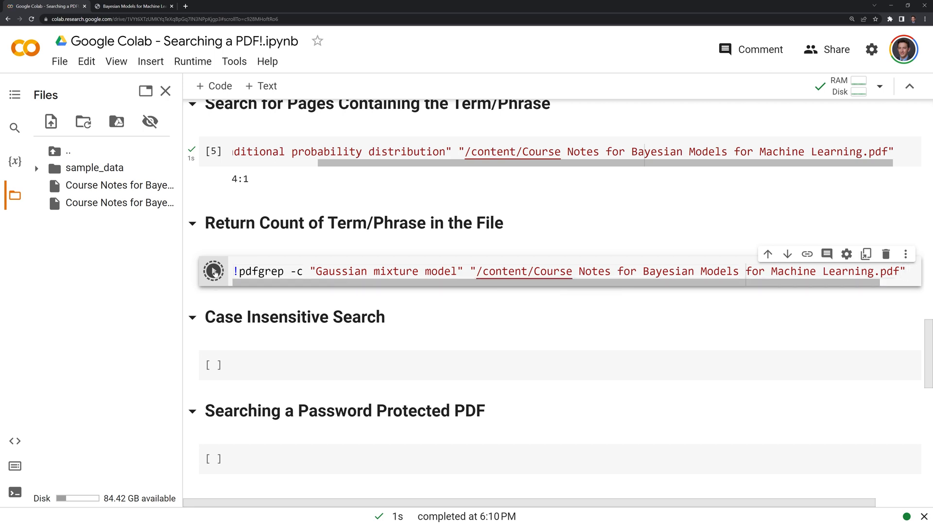
Run !pdfgrep -c "Gaussian mixture model" on the course notes, returning a count of 9.
left_click(214, 271)
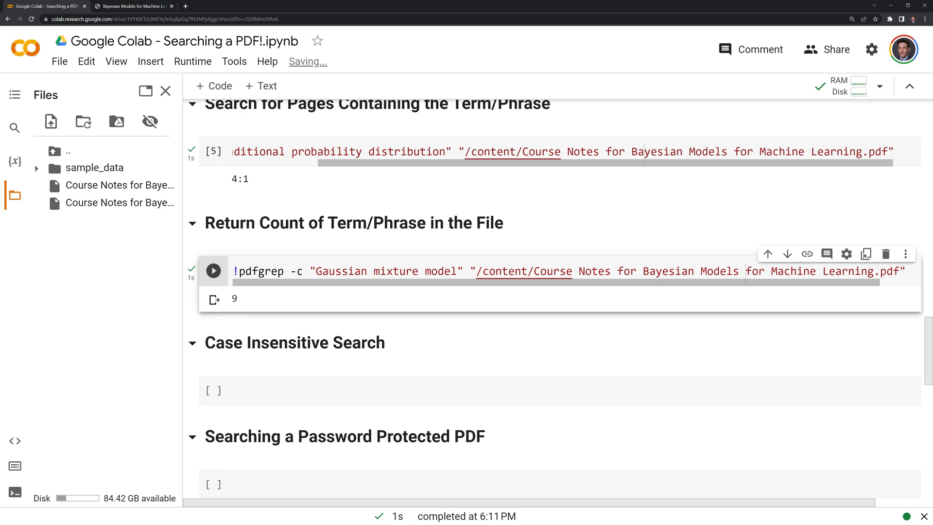
left_click_drag(335, 271, 432, 271)
Search the PDF viewer for 'gaussian mixture model', stepping through its 10 matches.
left_click(432, 272)
left_click(151, 7)
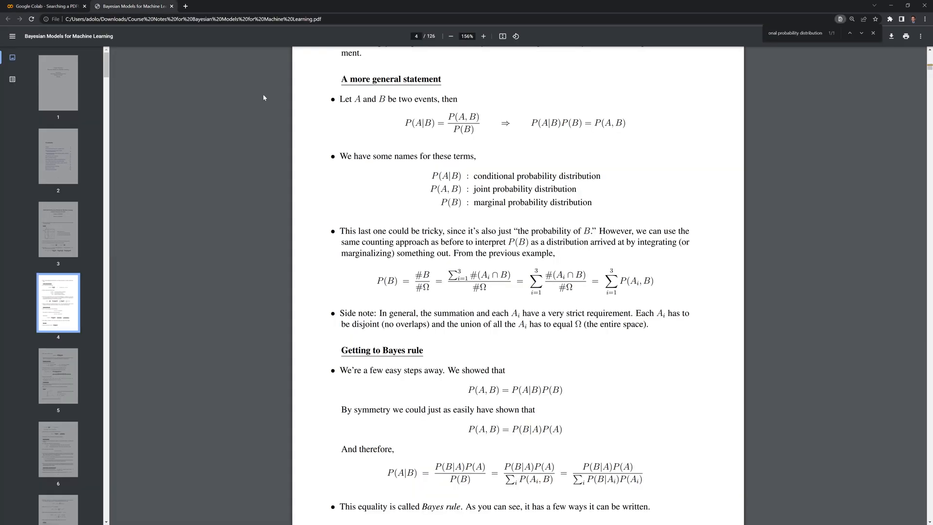
key("ctrl+f")
type("g")
type("aussian mixture model")
key("Return")
key("Return")
key("Return")
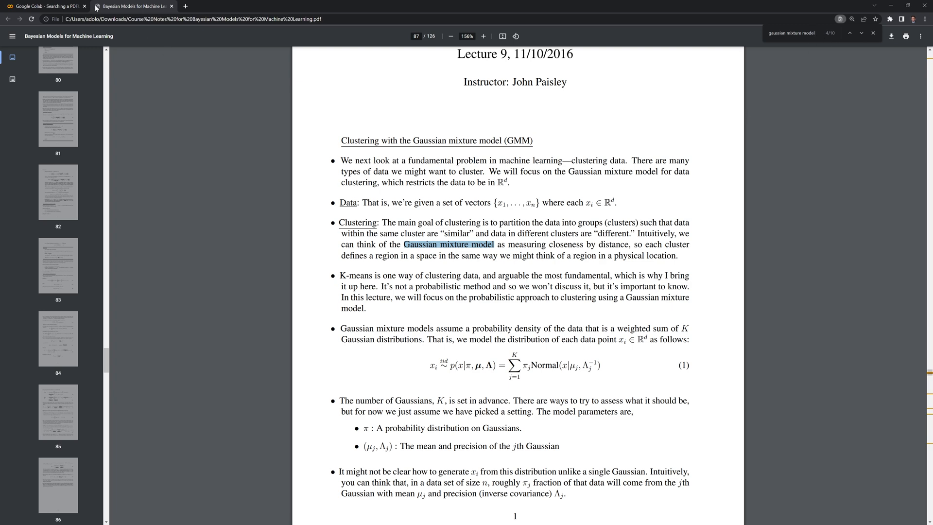
Back in Colab, review the count of 9 and run !pdfgrep -i "POSTERIOR CALCULATION" on the PDF.
left_click(51, 5)
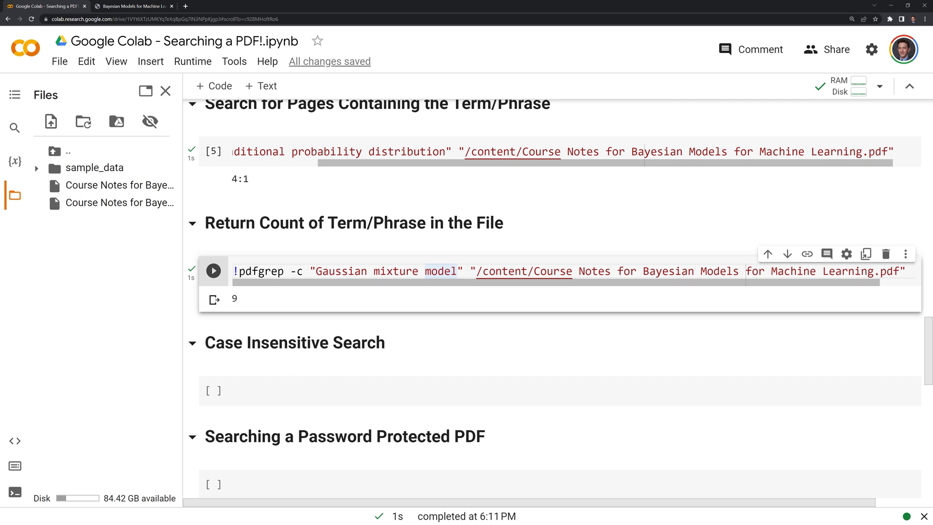
double_click(234, 298)
left_click(251, 303)
scroll(394, 316, "down", 2)
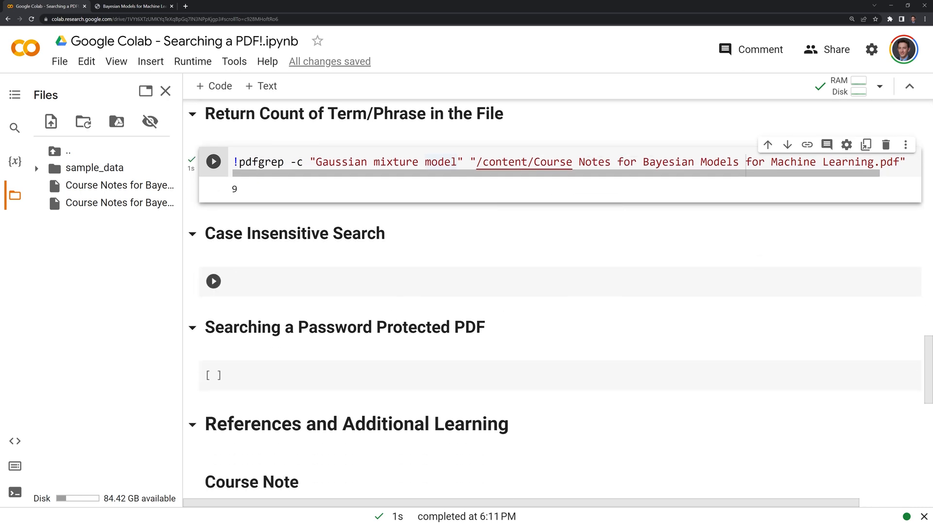
left_click(467, 282)
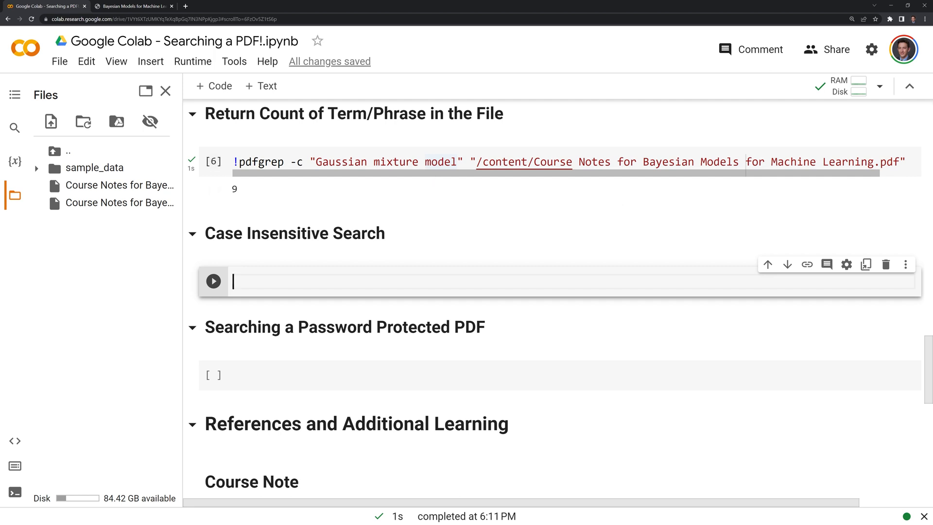
type("!pdfgrep")
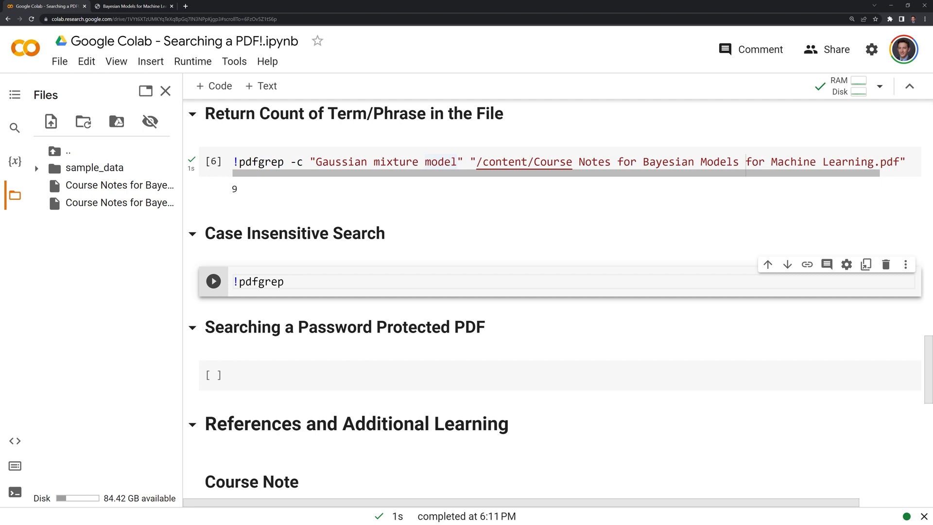
type(" -i ")
type("\"")
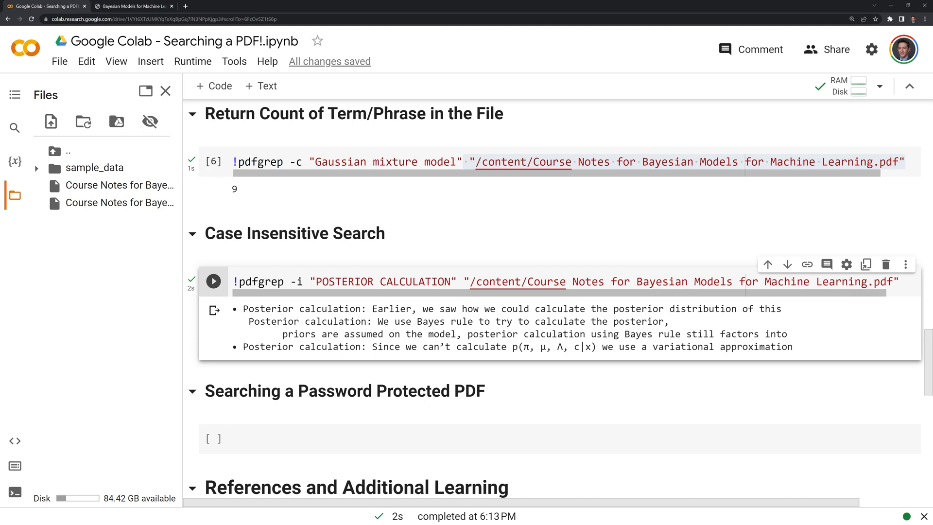
Highlight the uppercase phrase and its 'Posterior calculation' matches among the four result lines.
left_click_drag(249, 308, 490, 308)
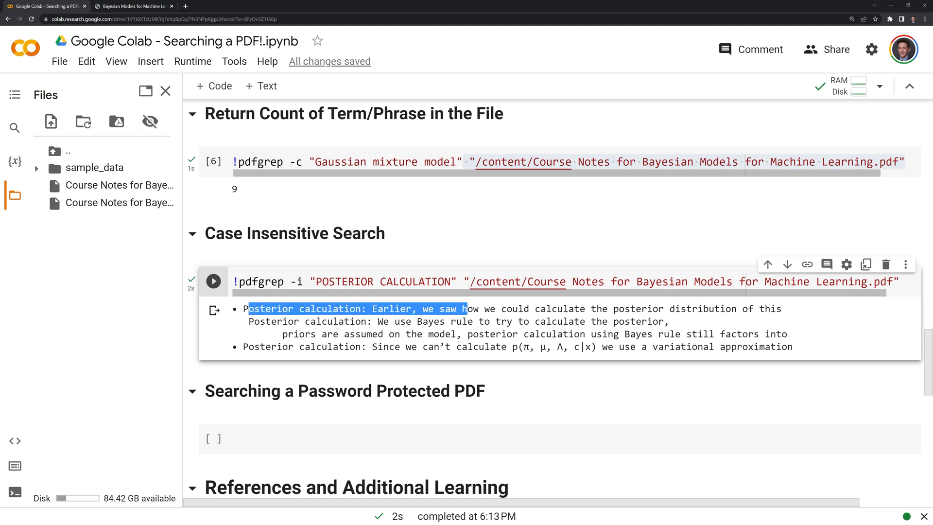
left_click(455, 321)
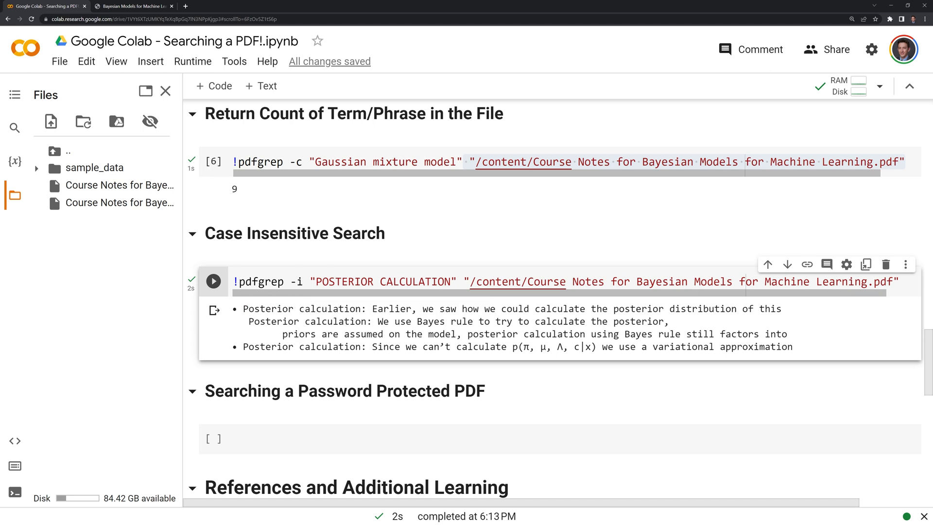
left_click_drag(316, 282, 432, 282)
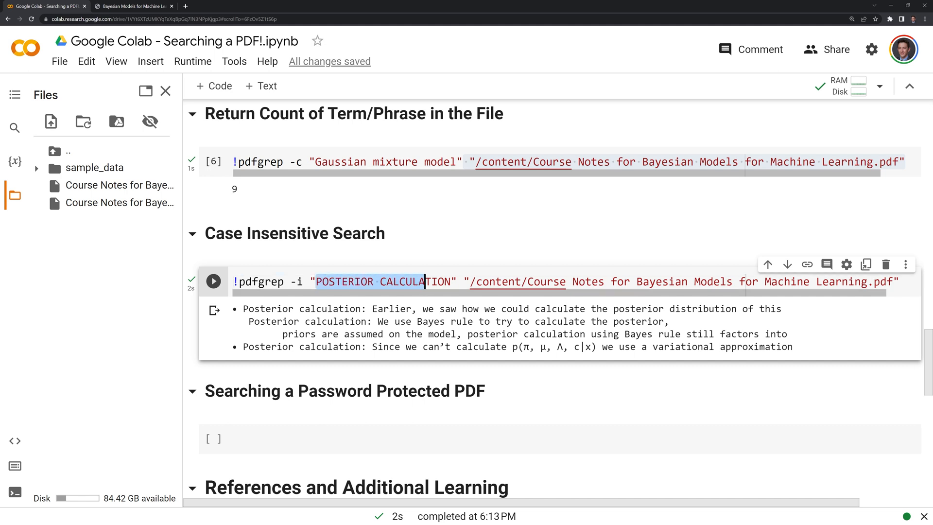
left_click(432, 281)
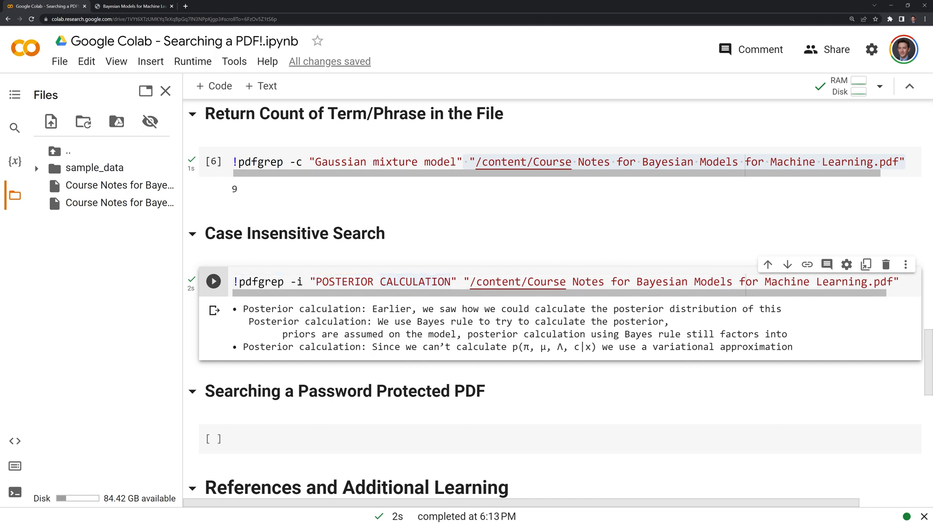
left_click_drag(243, 309, 361, 308)
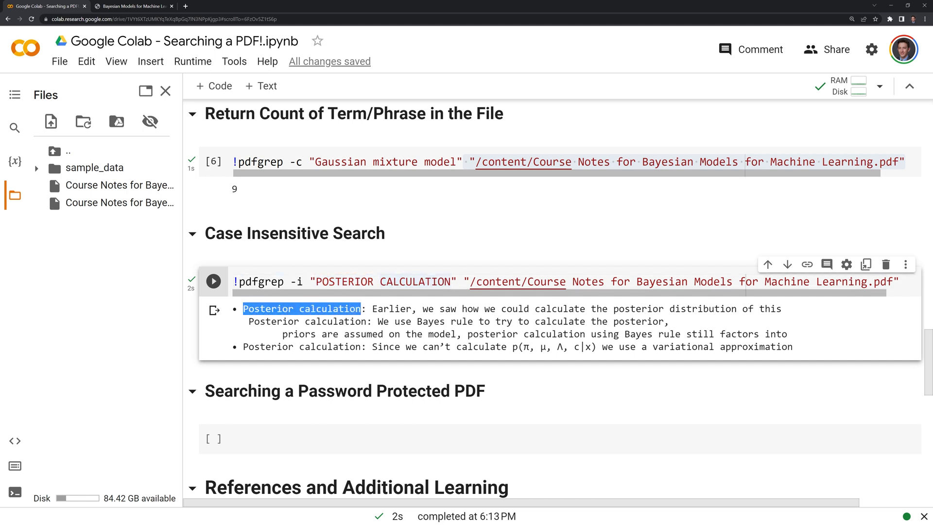
left_click(455, 321)
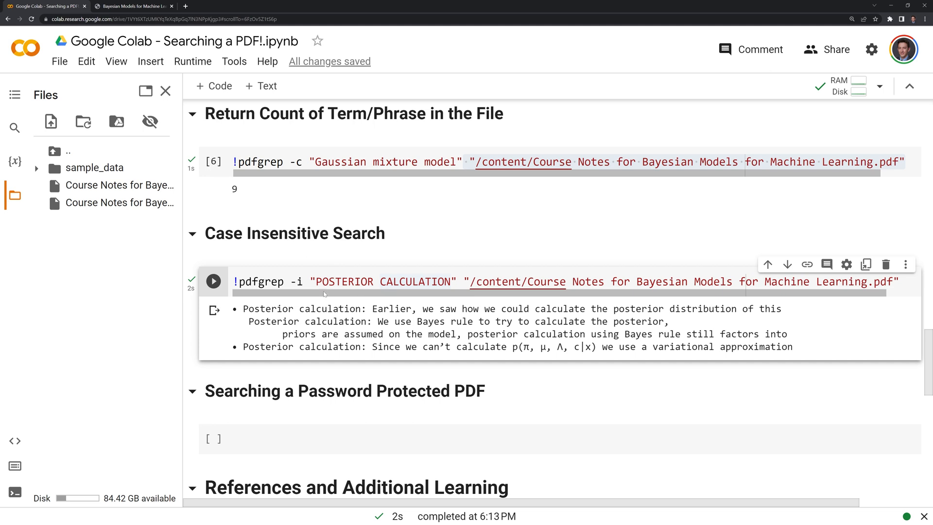
scroll(554, 292, "down", 1)
scroll(554, 292, "down", 2)
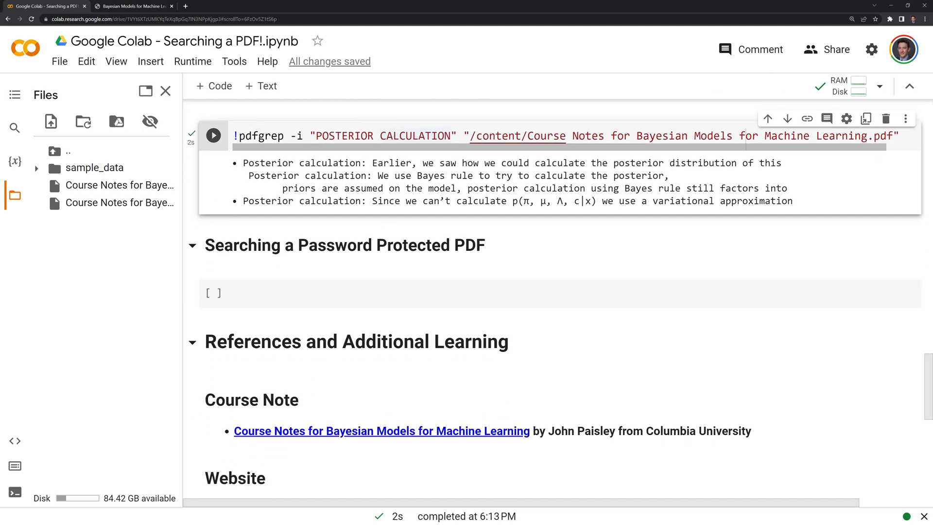
left_click(175, 188)
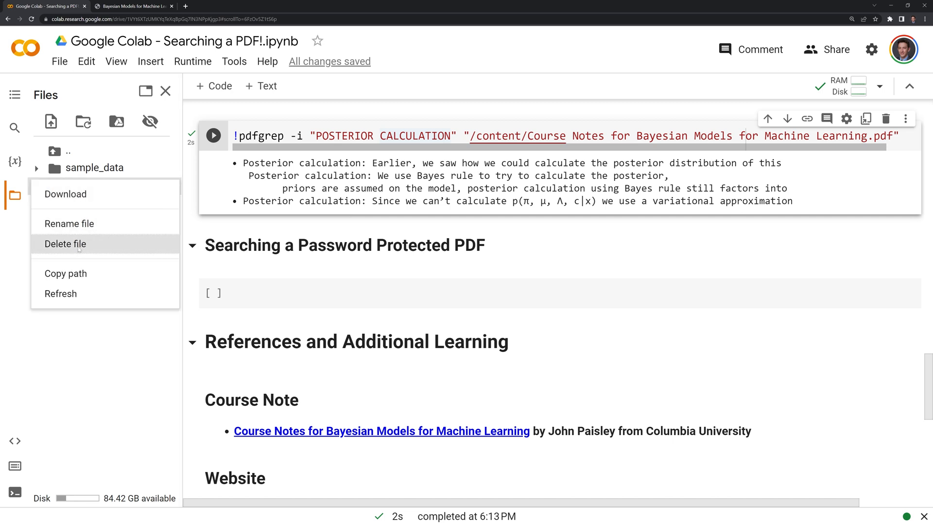
left_click(83, 272)
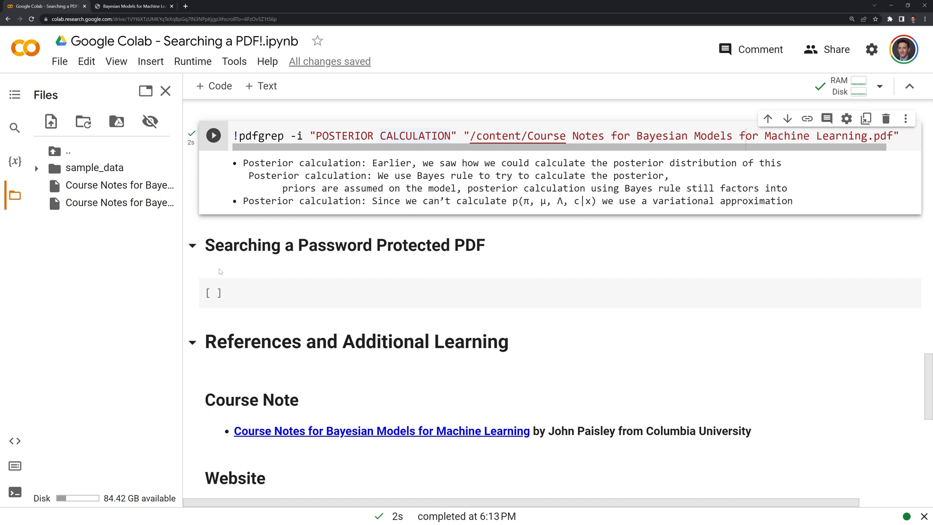
left_click(248, 293)
type("!")
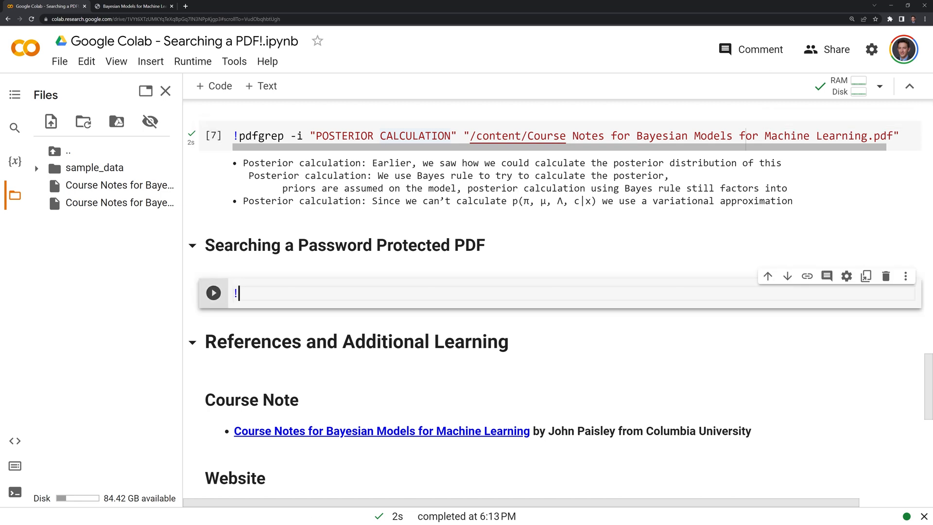
type("PD")
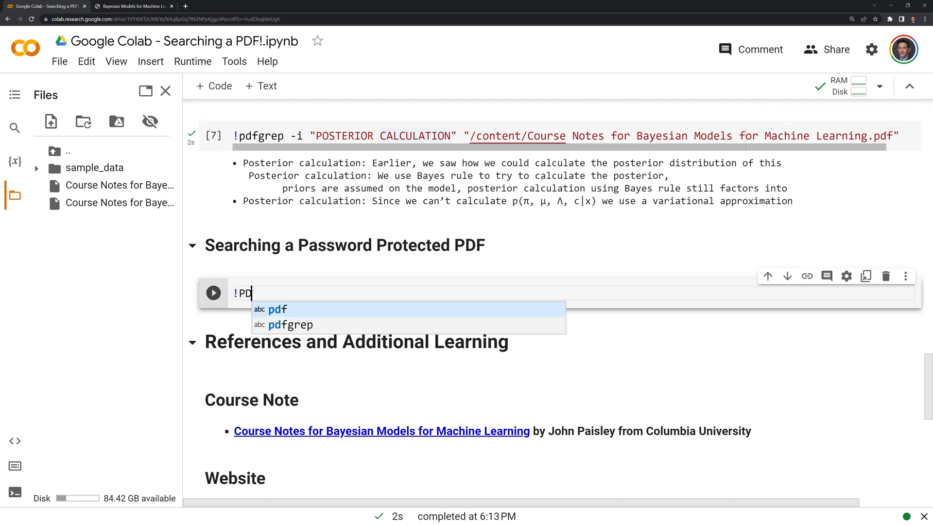
key("BackSpace")
key("BackSpace")
type("pdfgrep")
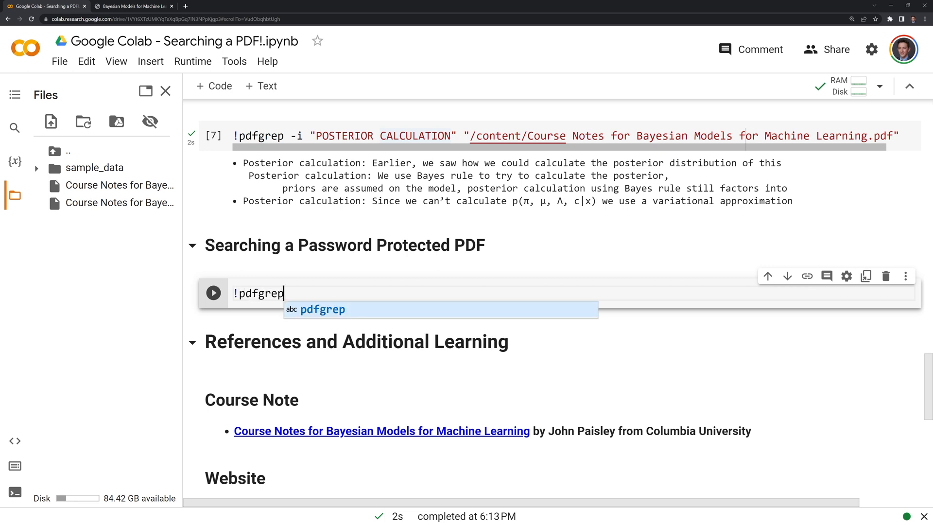
type(" -c ")
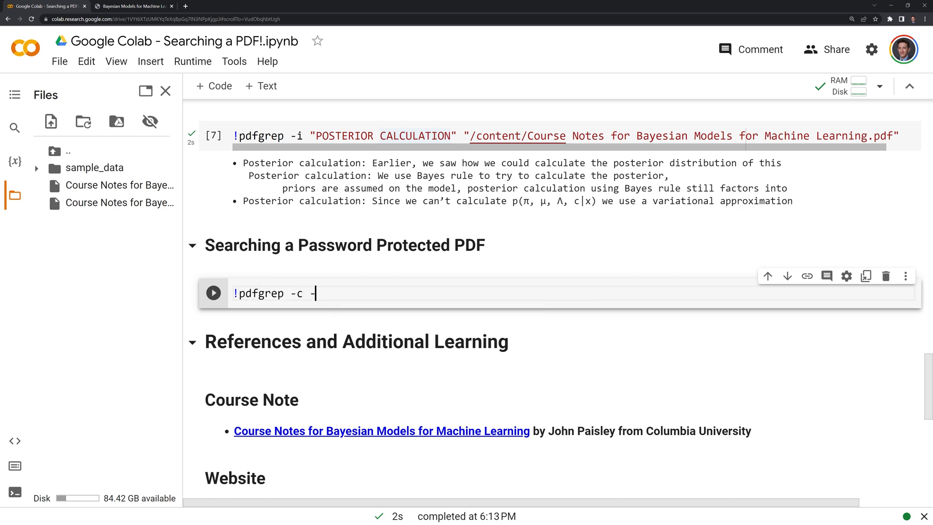
type("--")
type("pp")
key("BackSpace")
type("pas")
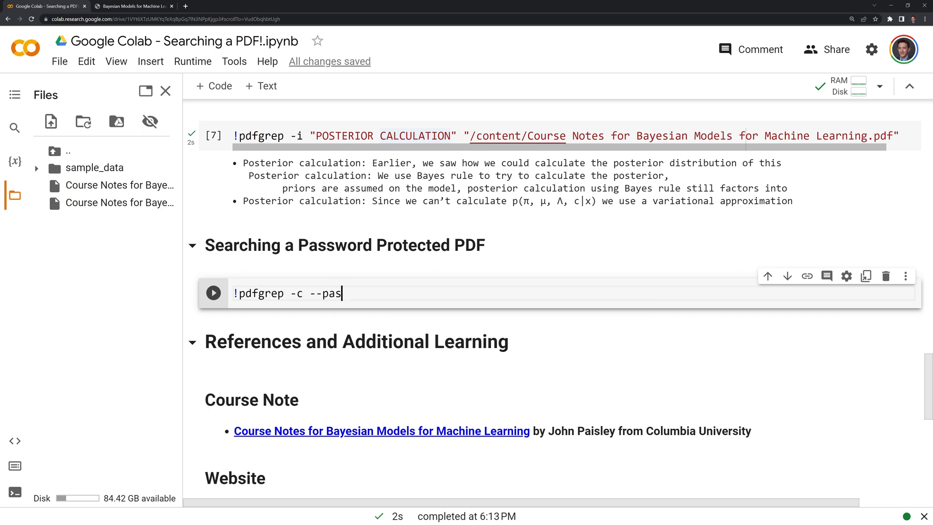
type("sword ")
type("\"")
key("ctrl+v")
key("shift+Return")
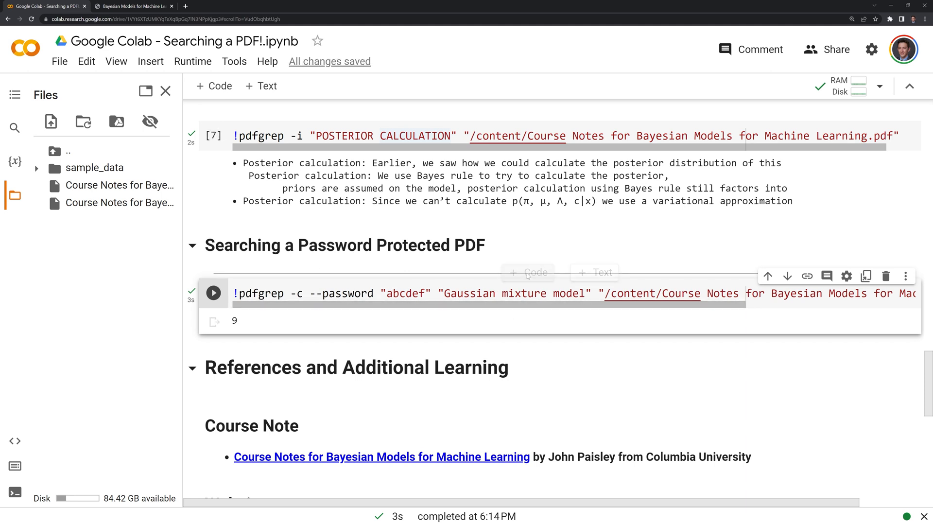
scroll(518, 306, "down", 3)
scroll(437, 364, "down", 1)
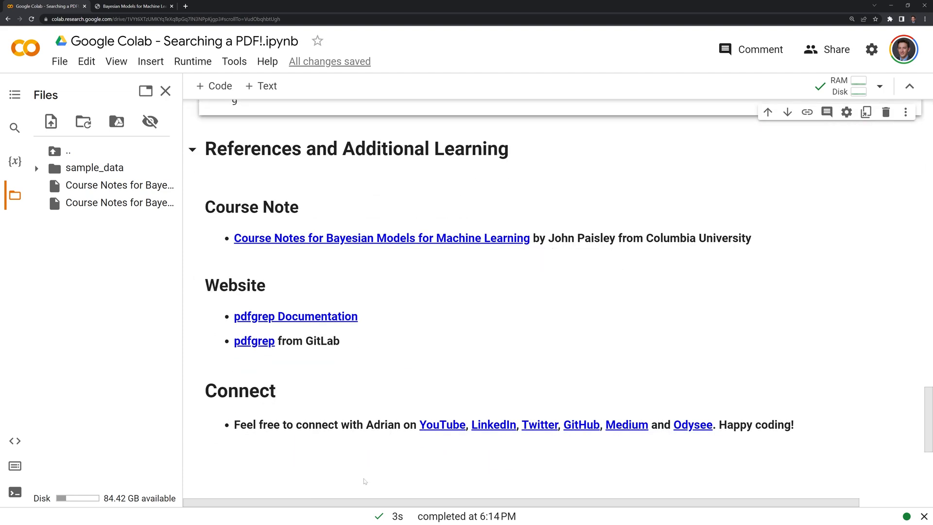